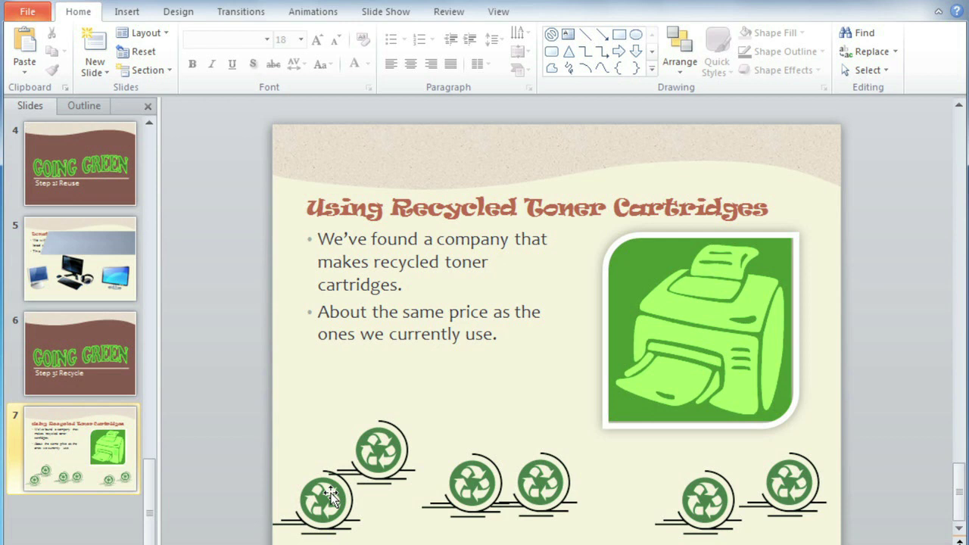
# Drag the two stray recycle icons into the bottom row, then select all six icons.
pyautogui.moveTo(317, 502); pyautogui.dragTo(318, 477)
pyautogui.click(382, 470)
pyautogui.moveTo(382, 469); pyautogui.dragTo(388, 478)
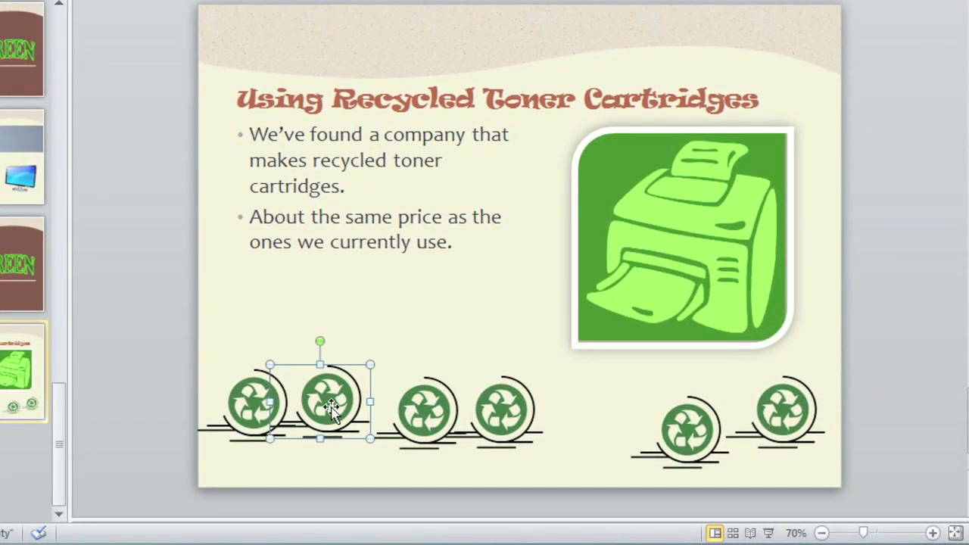
pyautogui.moveTo(169, 329); pyautogui.dragTo(872, 505)
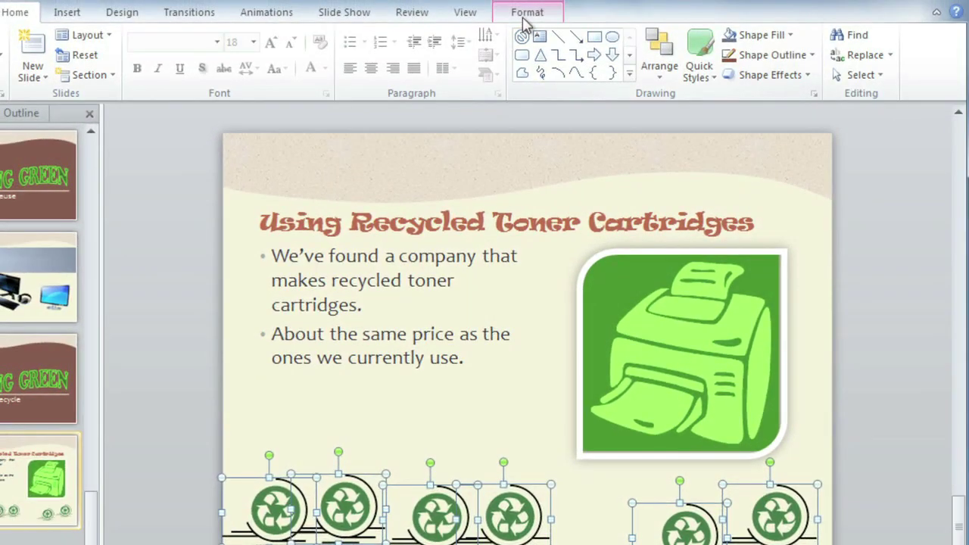
# Align the six selected recycle icons along a common bottom edge with Align Bottom.
pyautogui.click(528, 14)
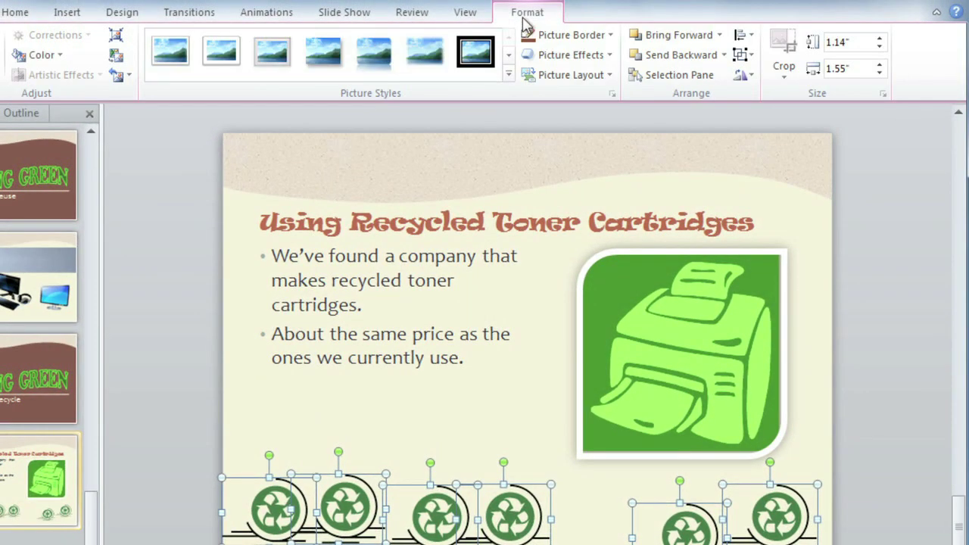
pyautogui.click(741, 36)
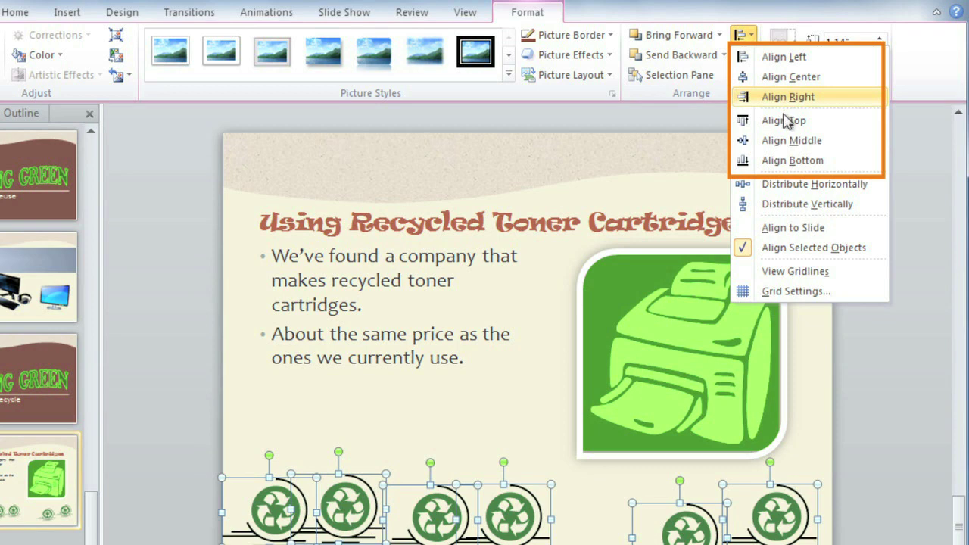
pyautogui.click(787, 161)
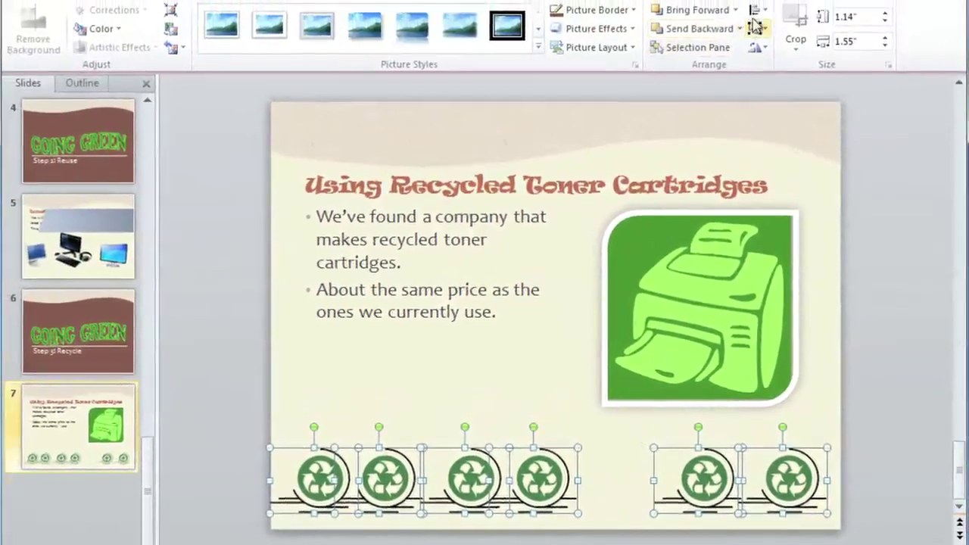
# Switch alignment to Align to Slide and drop the icons to the slide's bottom edge.
pyautogui.click(757, 12)
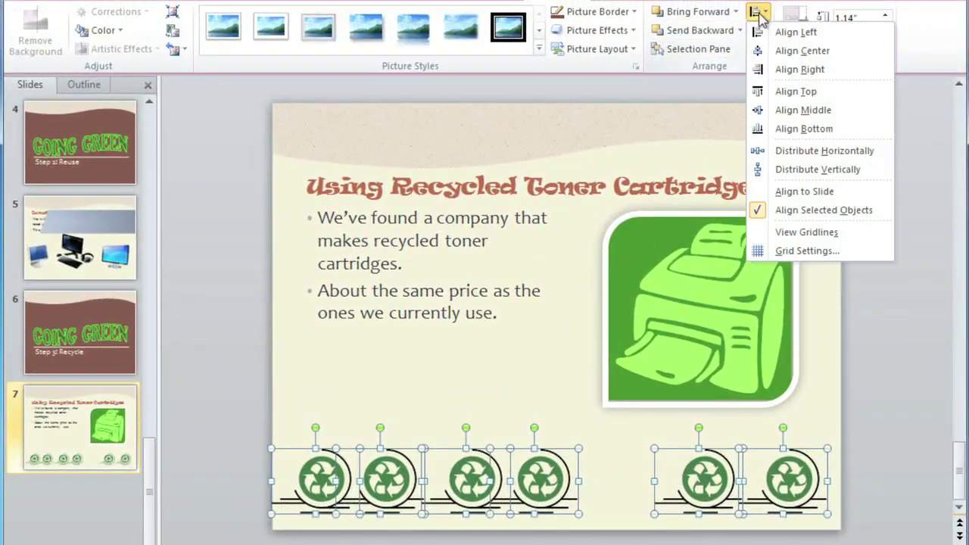
pyautogui.click(779, 199)
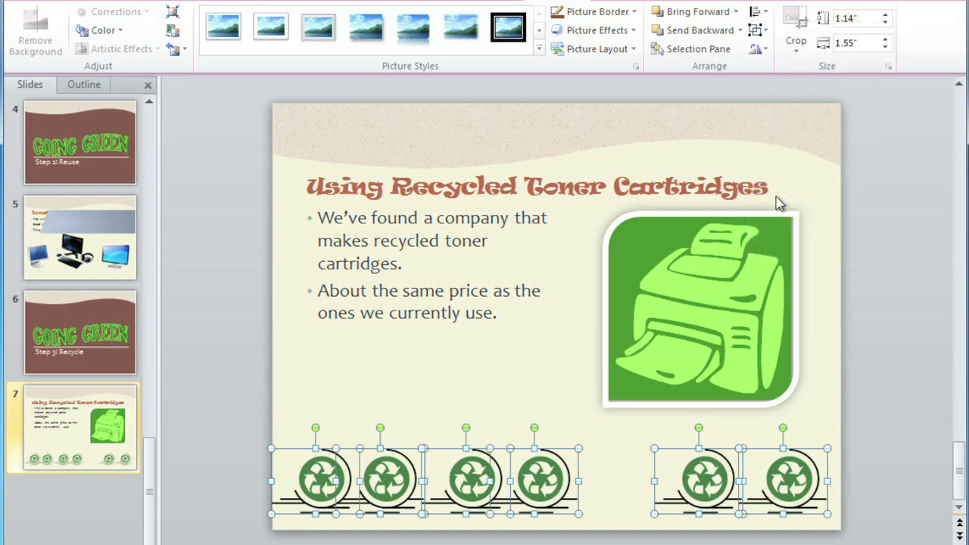
pyautogui.click(766, 12)
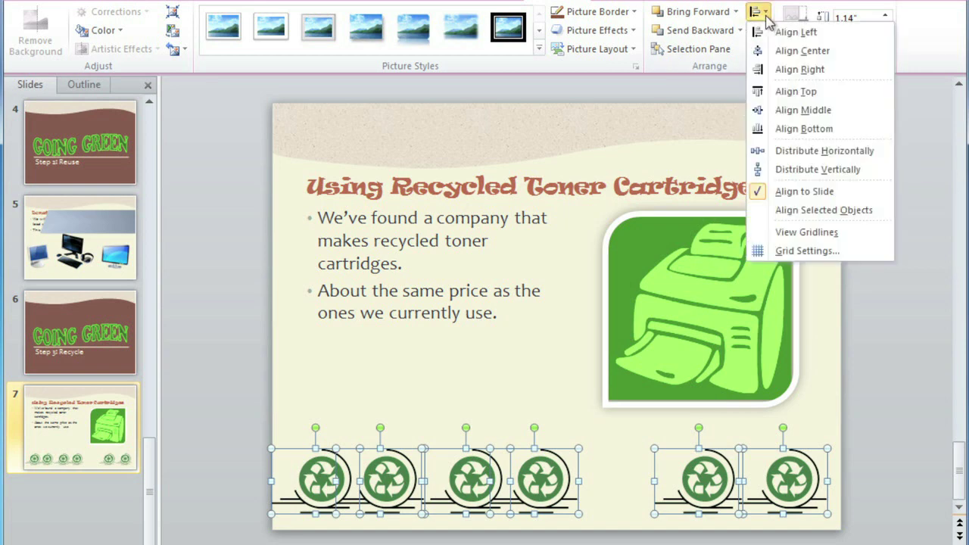
pyautogui.click(776, 129)
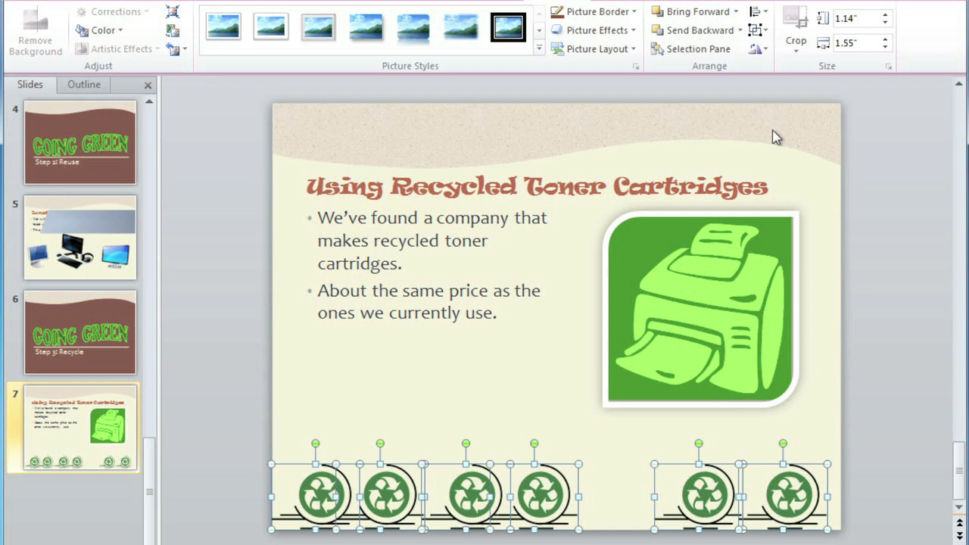
# Distribute the six recycle icons horizontally across the slide, then deselect them.
pyautogui.click(761, 18)
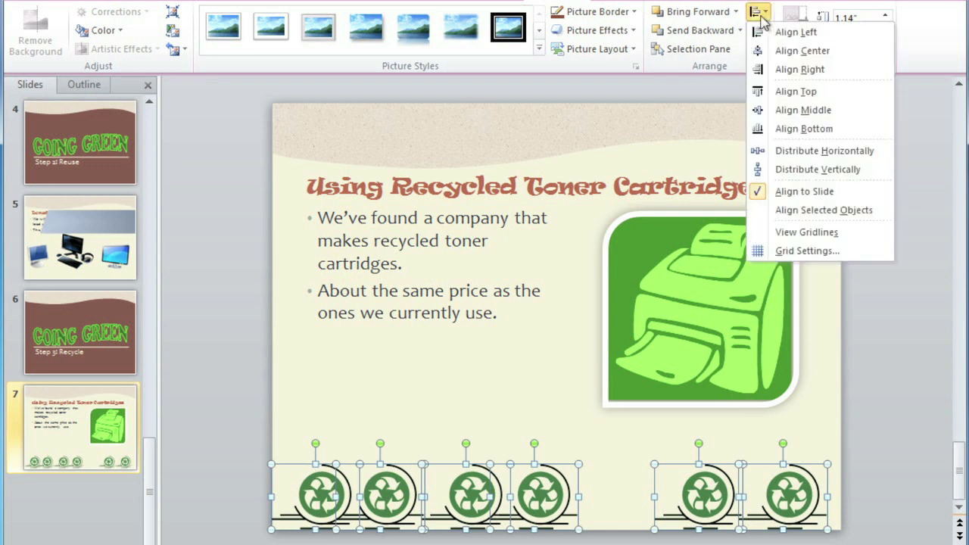
pyautogui.click(792, 155)
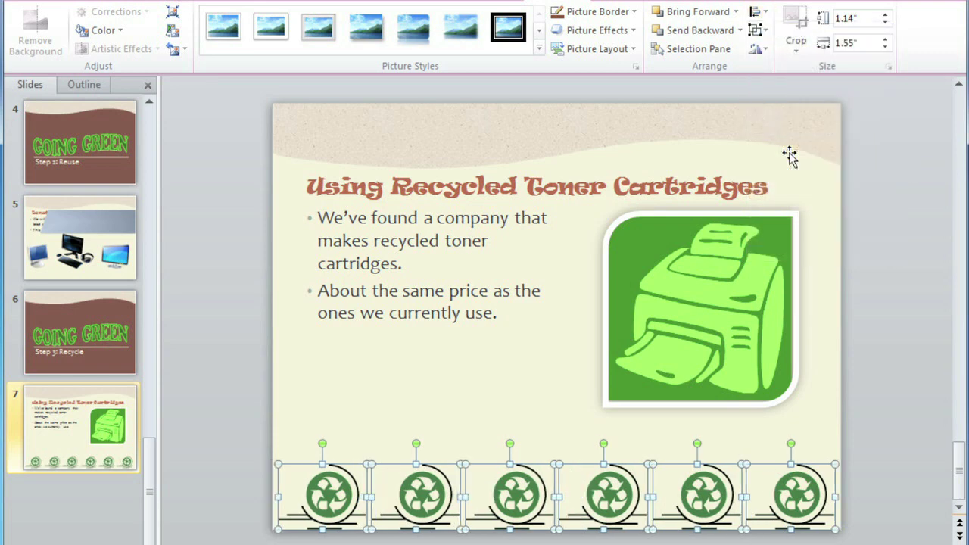
pyautogui.click(790, 155)
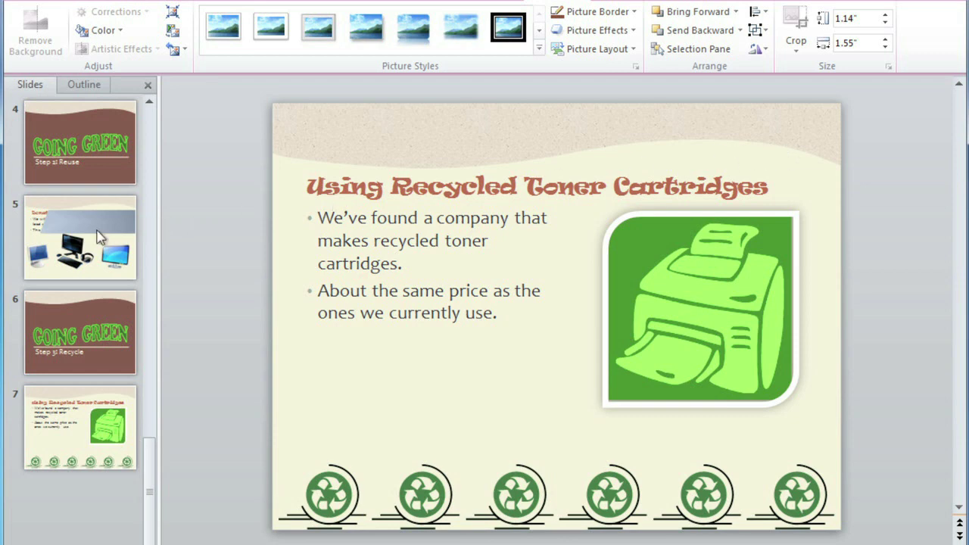
# On slide 5, drag the grey table shape down over the computers.
pyautogui.click(47, 253)
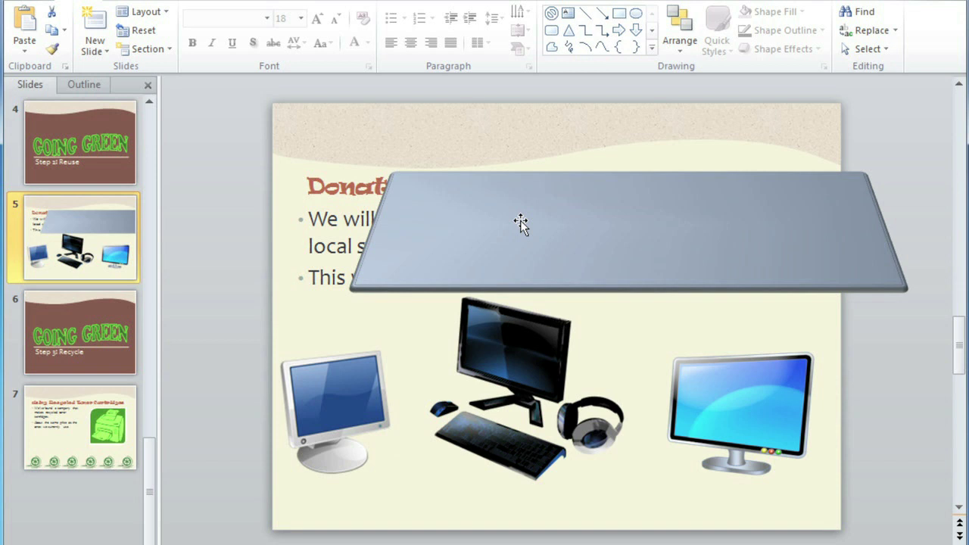
pyautogui.moveTo(520, 220); pyautogui.dragTo(455, 453)
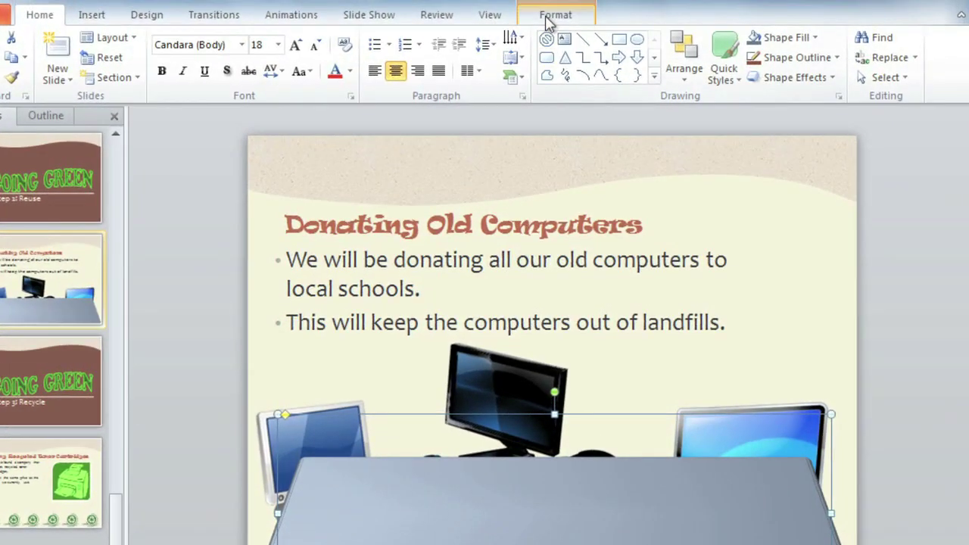
# Send the grey table shape to the back, behind all the computer pictures.
pyautogui.click(549, 17)
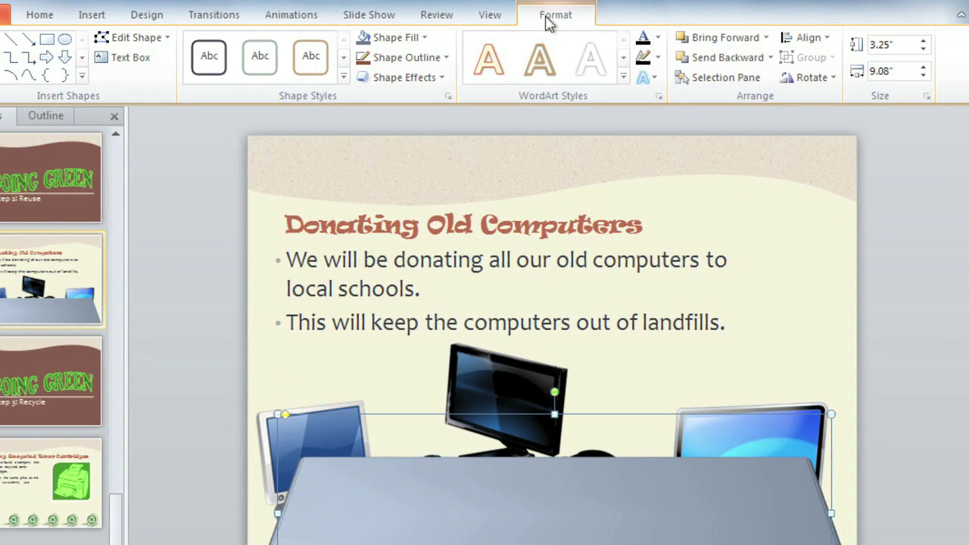
pyautogui.click(703, 59)
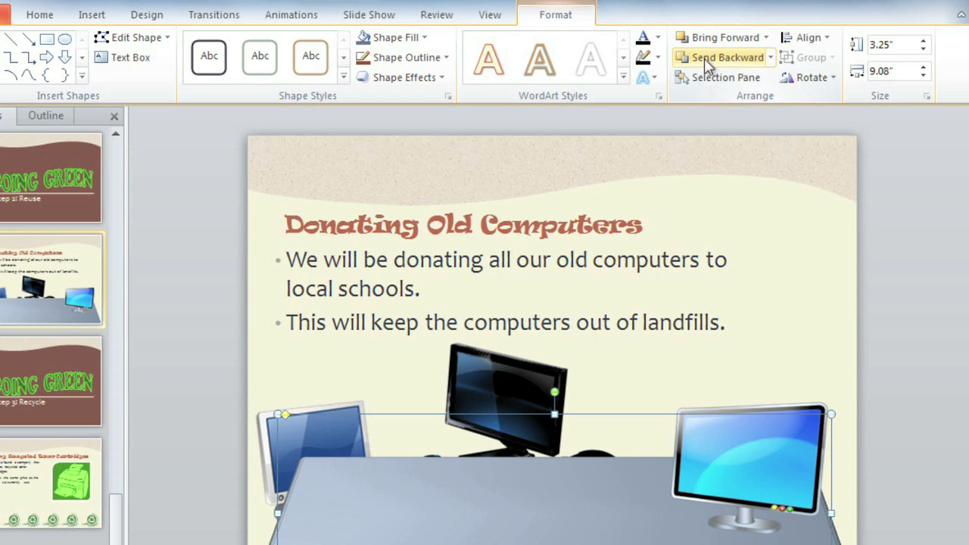
pyautogui.click(770, 58)
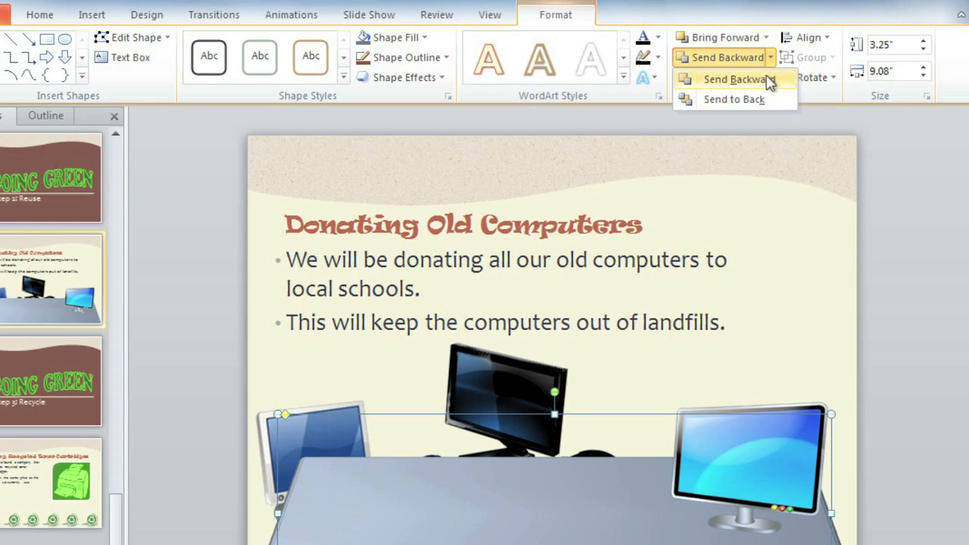
pyautogui.click(747, 100)
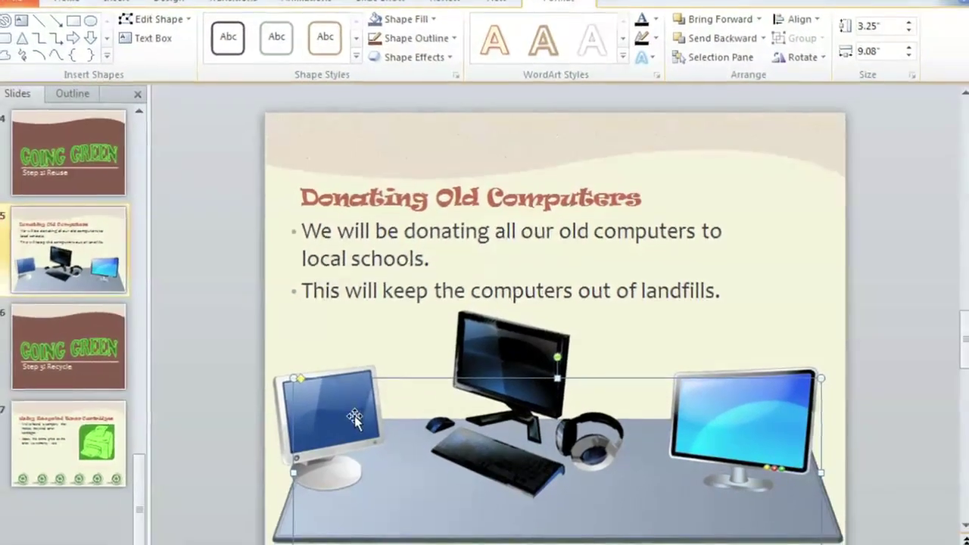
# Nudge the left monitor and the middle computer set onto the table.
pyautogui.click(355, 415)
pyautogui.moveTo(373, 428)
pyautogui.mouseDown()
pyautogui.moveTo(391, 423)
pyautogui.moveTo(388, 432)
pyautogui.mouseUp()
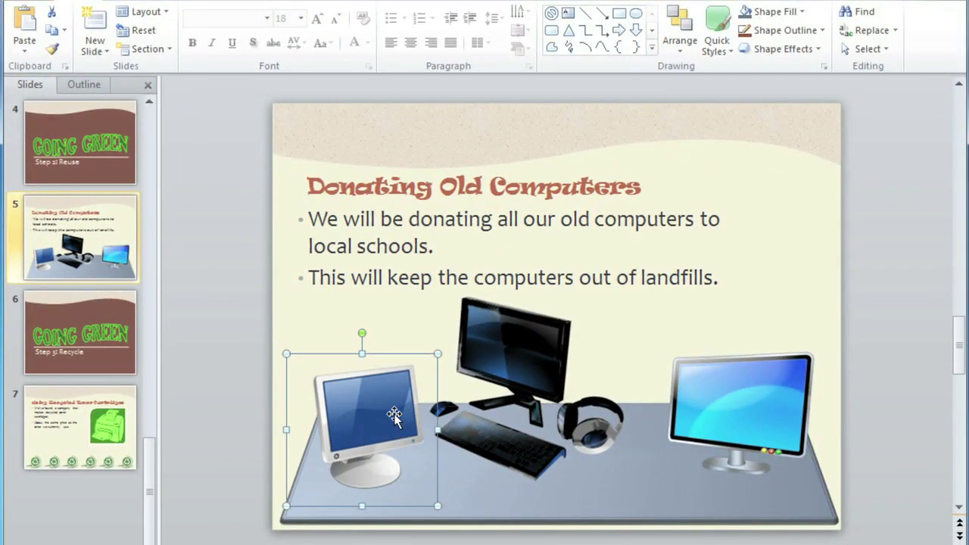
pyautogui.moveTo(477, 426); pyautogui.dragTo(504, 448)
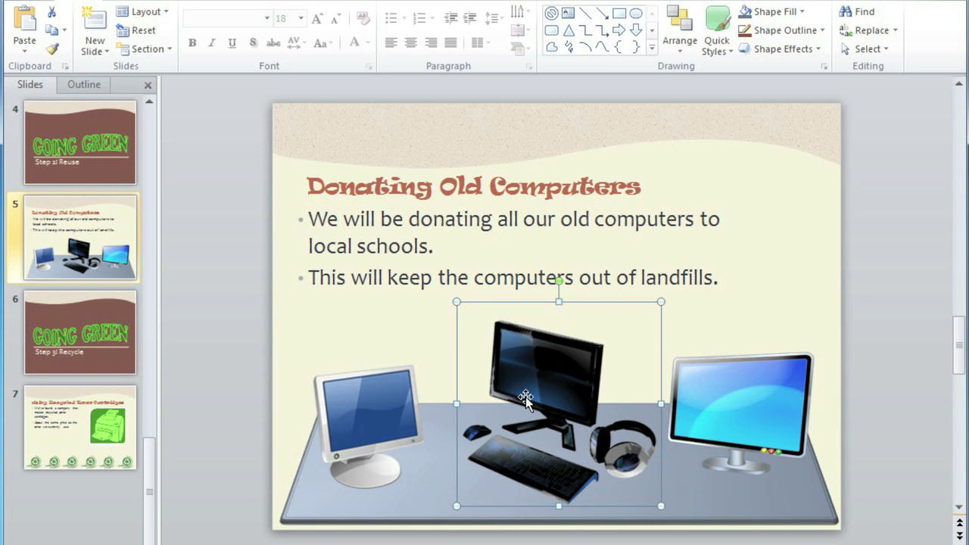
# Flip the middle computer set horizontally so its headphones face left.
pyautogui.click(680, 27)
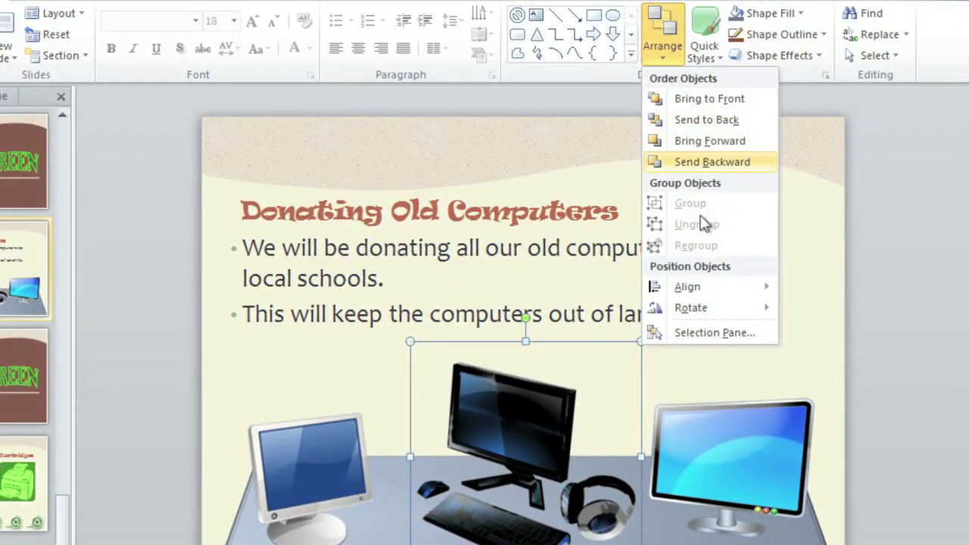
pyautogui.moveTo(705, 307)
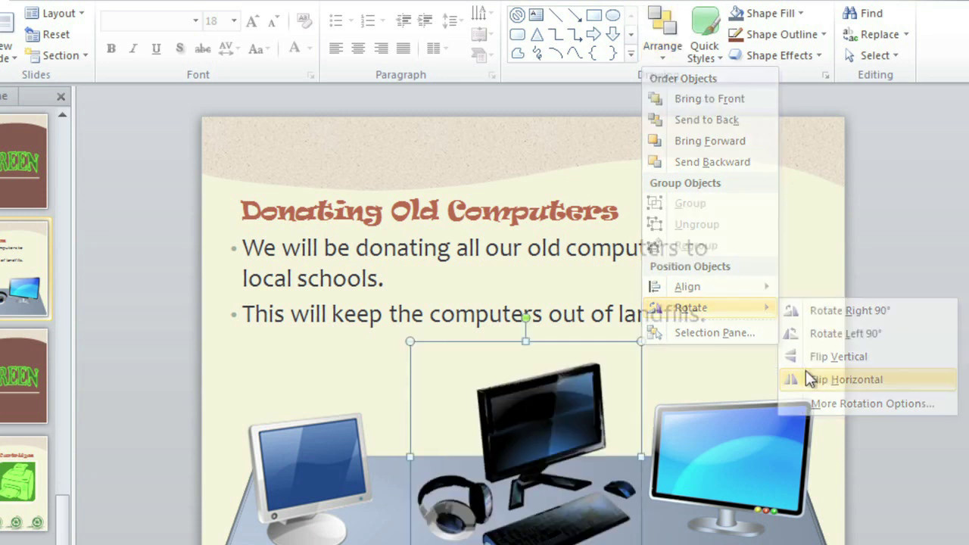
pyautogui.click(833, 379)
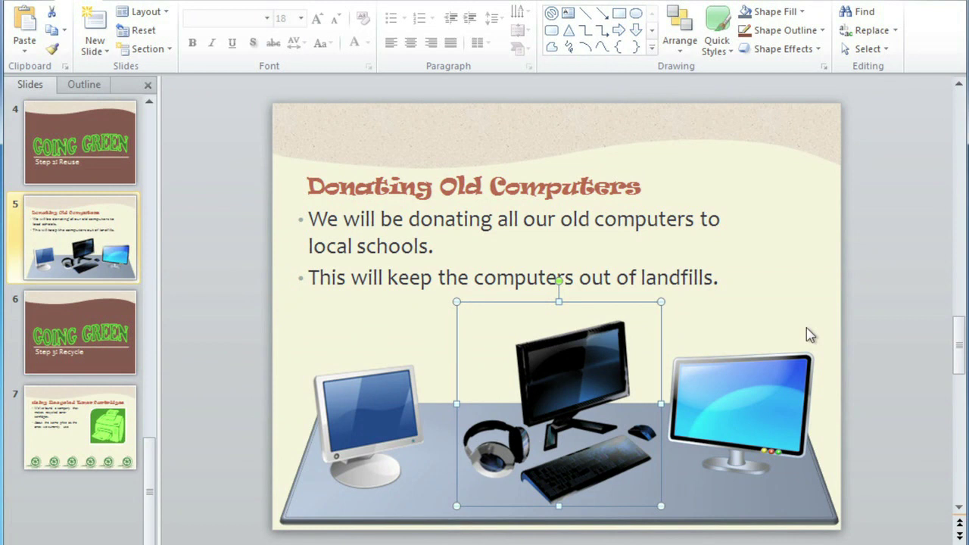
# Select the computers and the table together and group them into one object.
pyautogui.click(248, 289)
pyautogui.moveTo(300, 312)
pyautogui.mouseDown()
pyautogui.moveTo(730, 433)
pyautogui.moveTo(874, 544)
pyautogui.mouseUp()
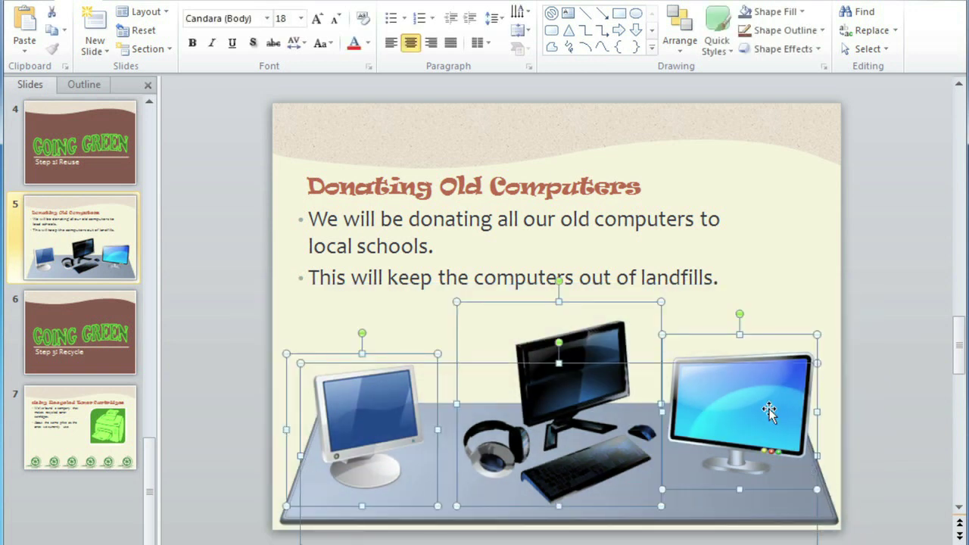
pyautogui.click(681, 34)
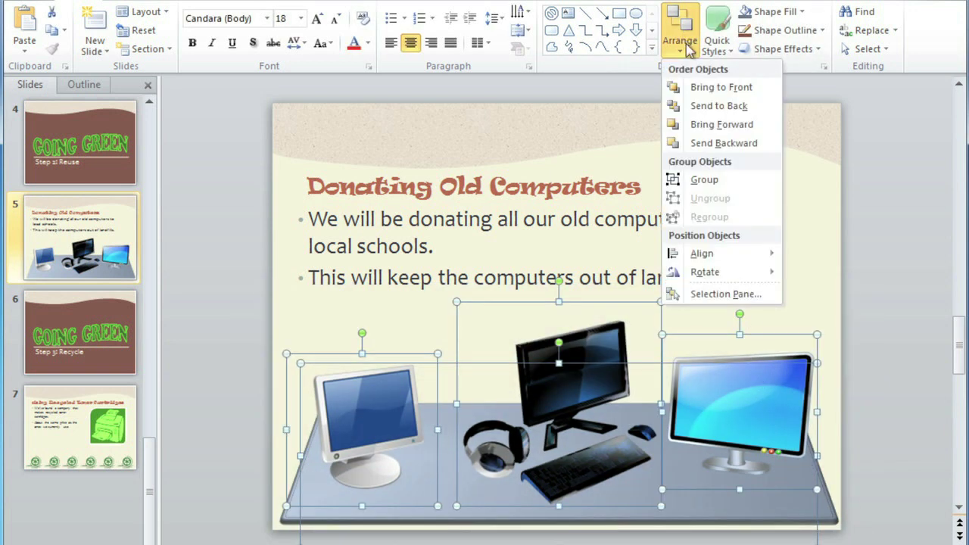
pyautogui.click(700, 181)
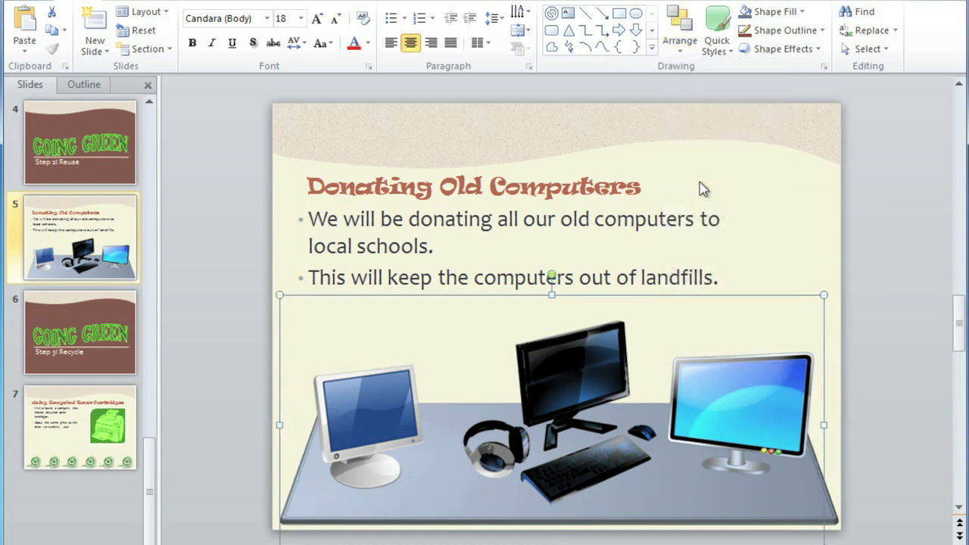
# Move the group up and shrink it from its corner to sit below the bullet text.
pyautogui.moveTo(607, 452); pyautogui.dragTo(641, 416)
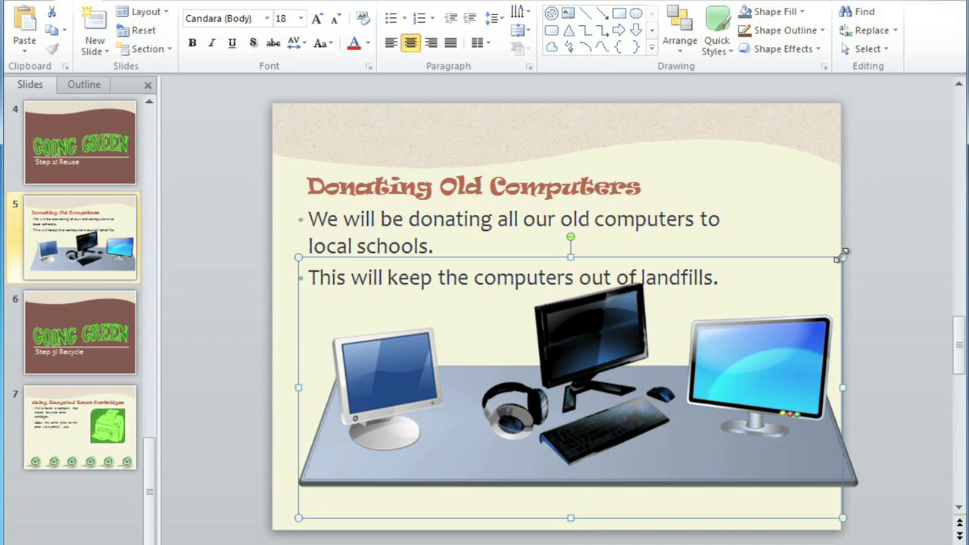
pyautogui.moveTo(834, 259); pyautogui.dragTo(799, 276)
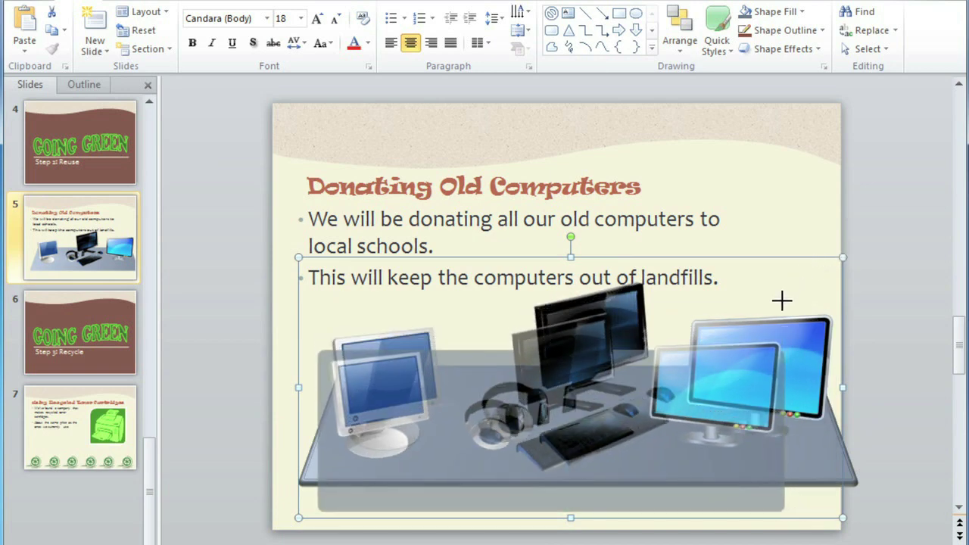
pyautogui.moveTo(781, 301); pyautogui.dragTo(784, 302)
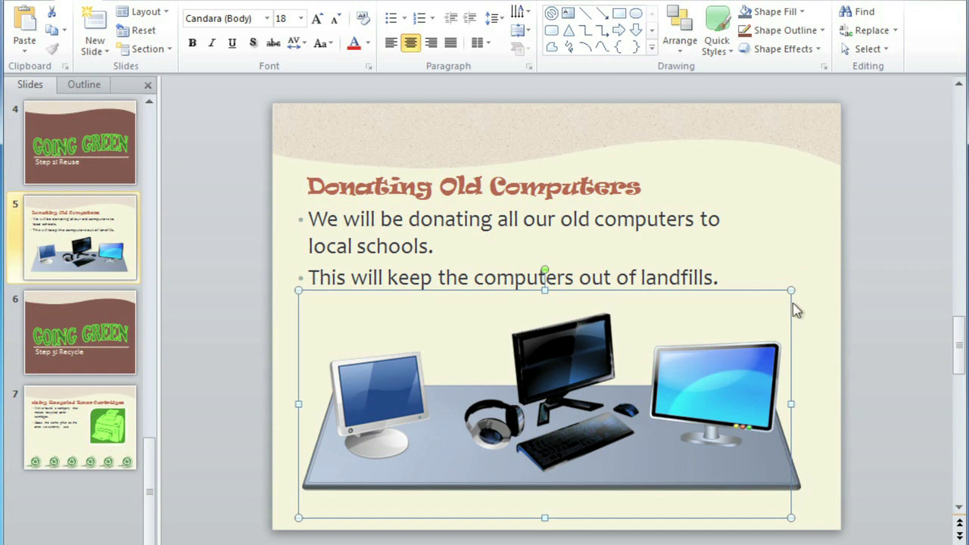
pyautogui.click(822, 307)
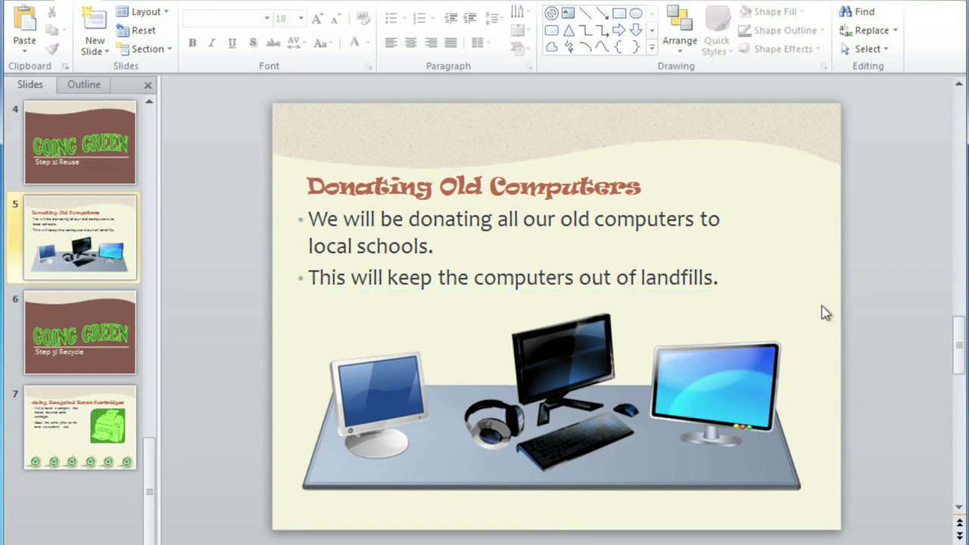